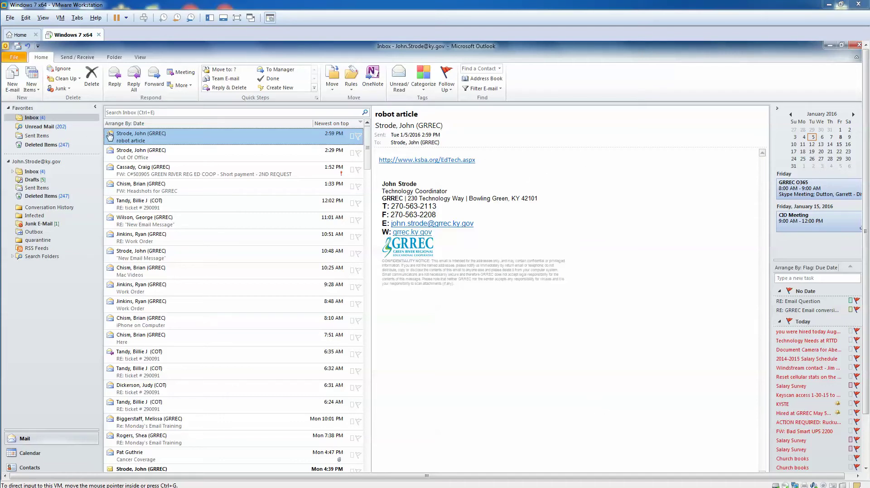
# - Look at the Help page in Backstage, then go to File > Open to reach Import
pyautogui.click(15, 58)
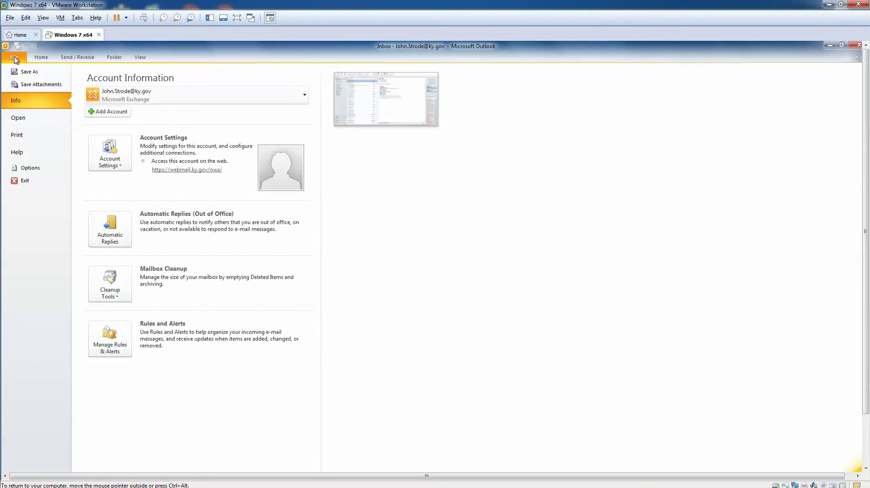
pyautogui.click(19, 152)
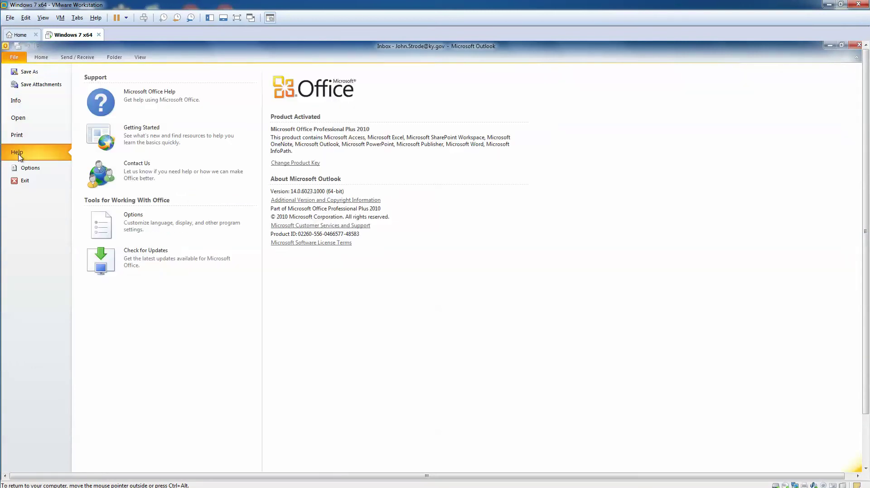
pyautogui.click(14, 57)
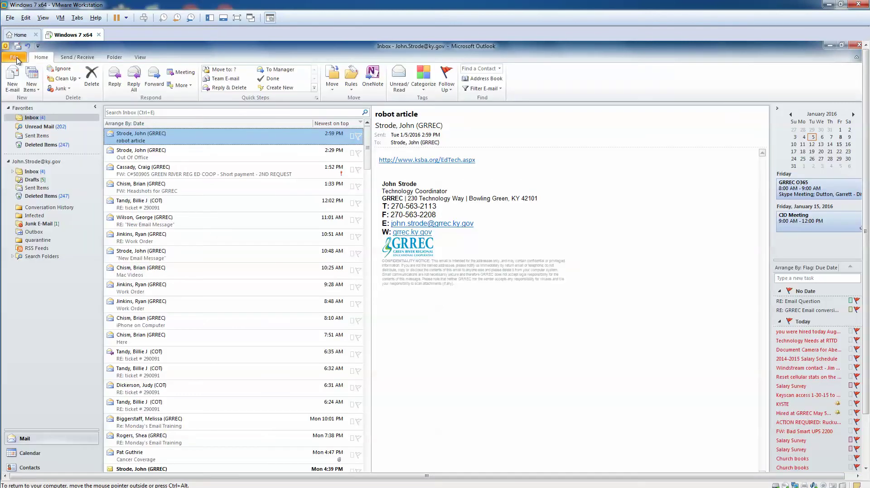
pyautogui.click(15, 60)
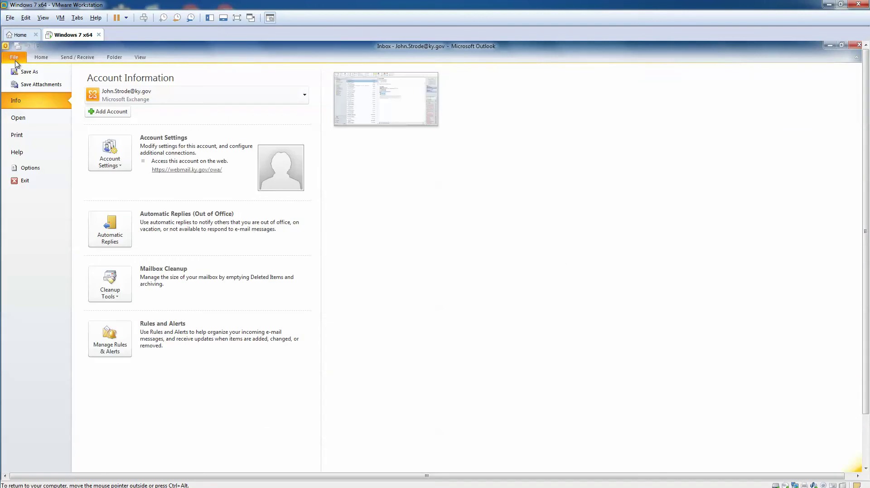
pyautogui.click(18, 119)
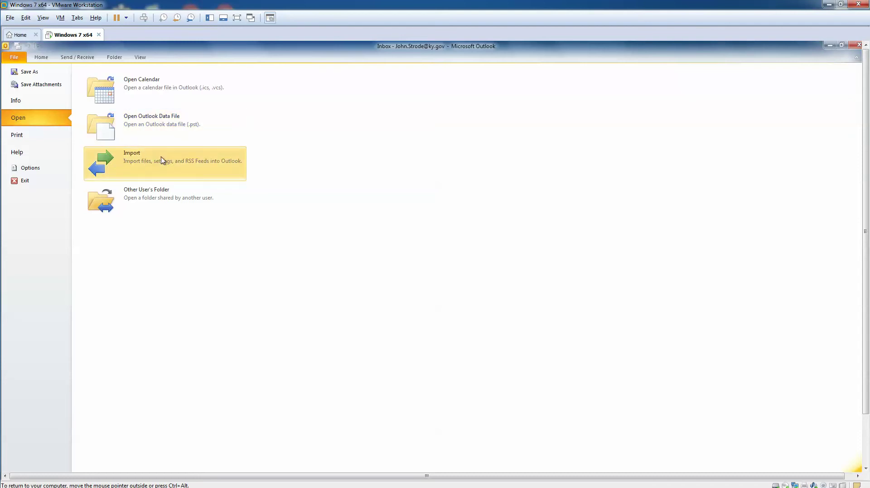
# - Start Import/Export and choose Export to a file as an Outlook Data File (.pst)
pyautogui.click(104, 166)
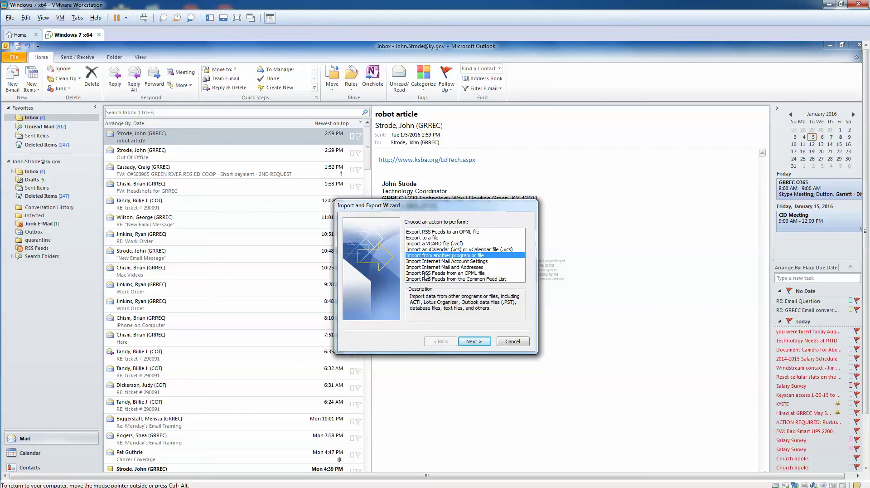
pyautogui.click(420, 239)
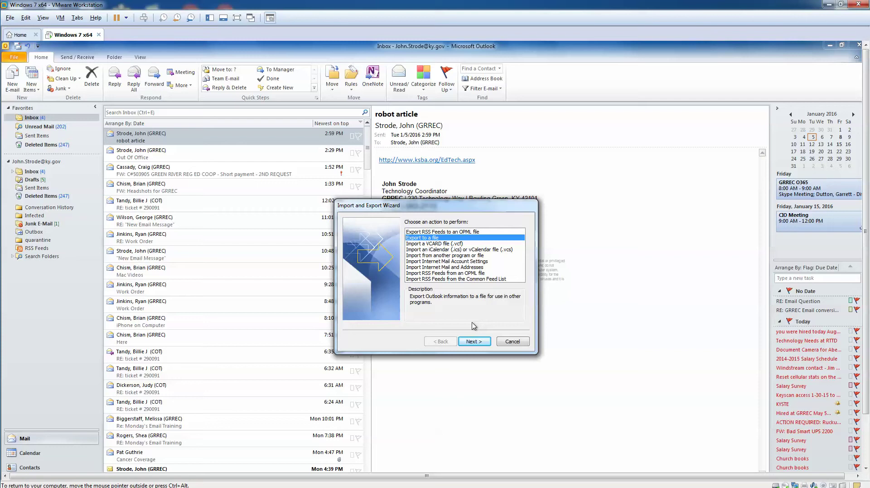
pyautogui.click(478, 347)
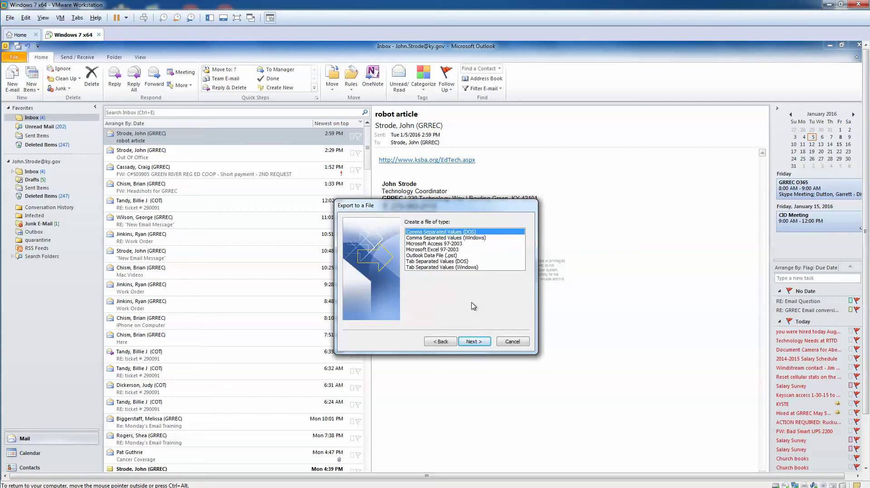
pyautogui.click(419, 255)
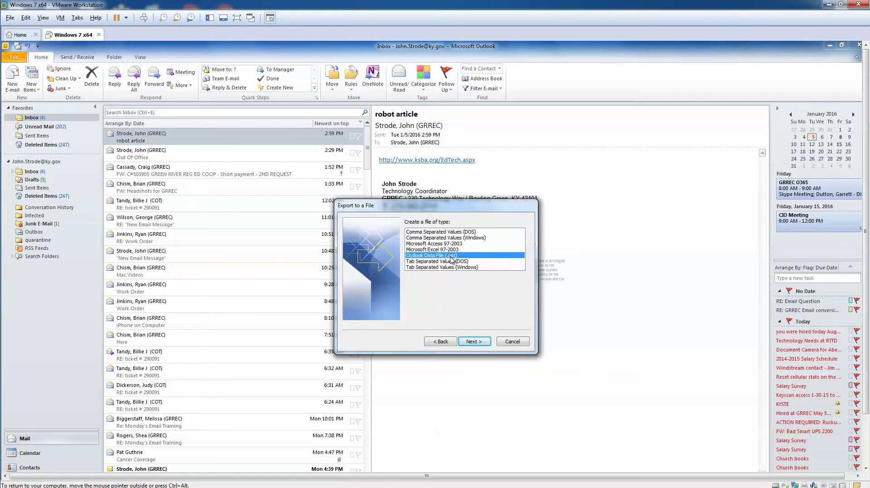
pyautogui.click(476, 343)
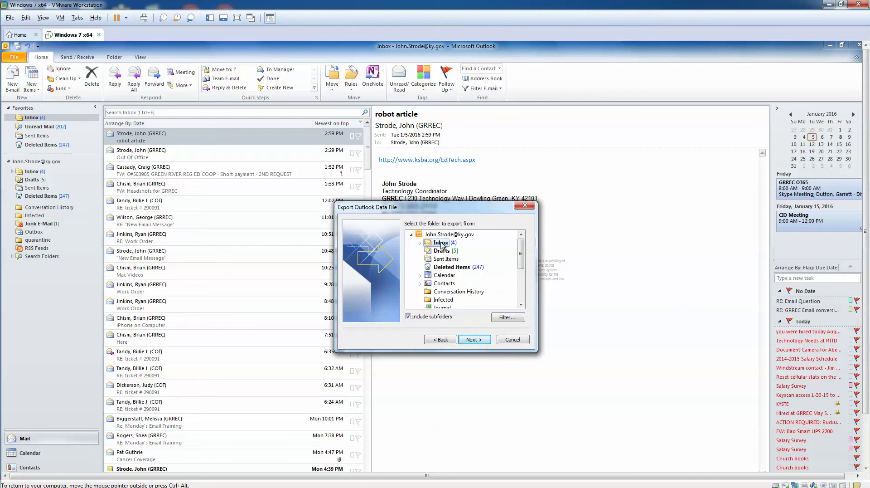
# - Select the Inbox folder for export and clear the Include subfolders option
pyautogui.click(445, 235)
pyautogui.click(445, 244)
pyautogui.moveTo(523, 247); pyautogui.dragTo(522, 268)
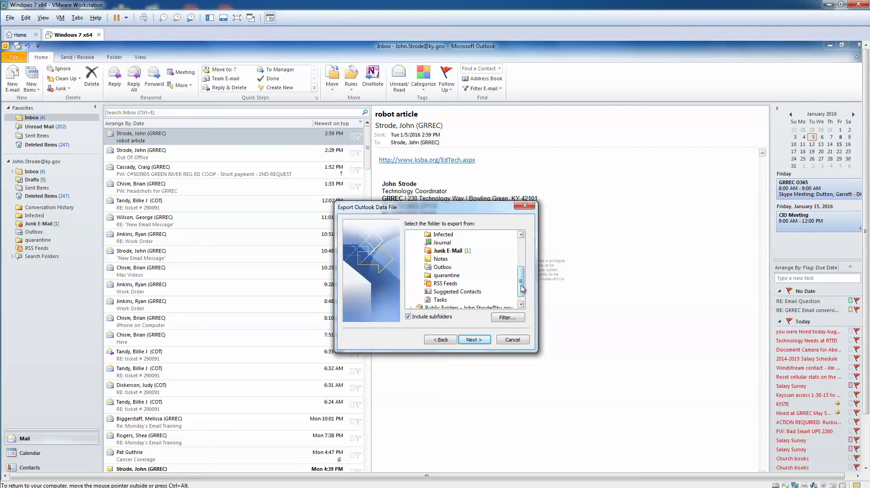
pyautogui.moveTo(524, 283); pyautogui.dragTo(524, 253)
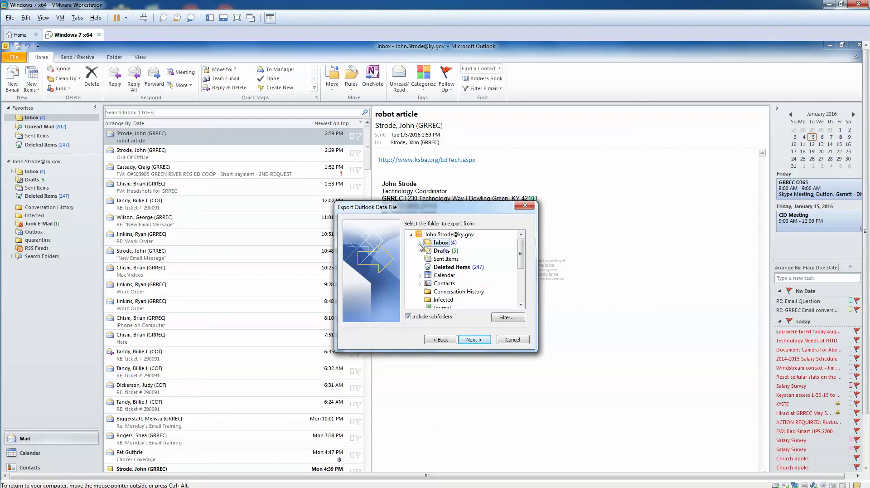
pyautogui.click(420, 242)
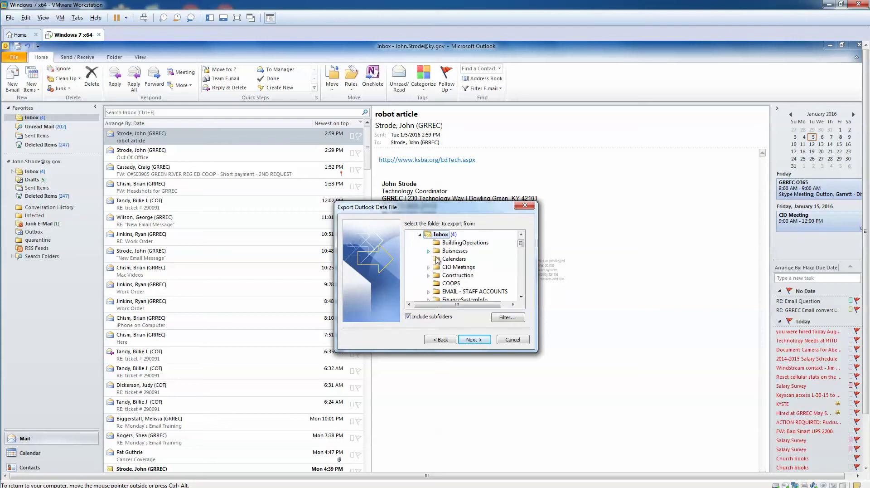
pyautogui.click(419, 234)
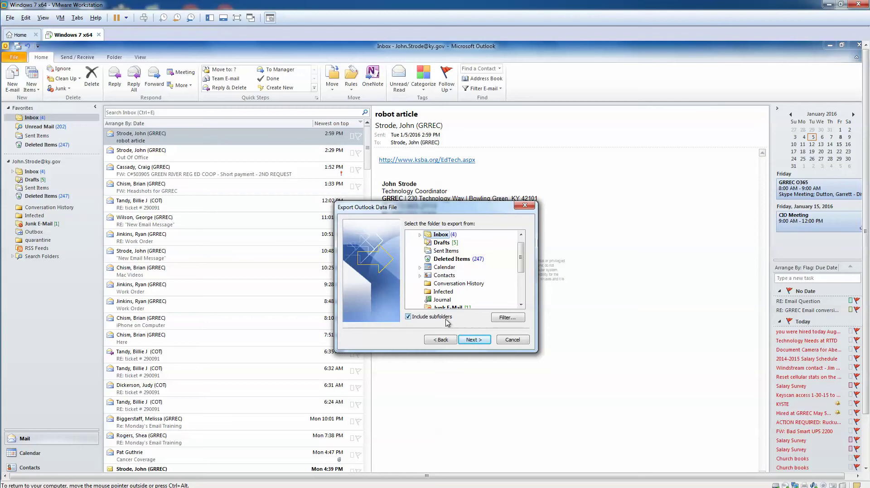
pyautogui.click(408, 316)
# - Advance to the save-location page and browse for where backup.pst will be saved
pyautogui.click(480, 341)
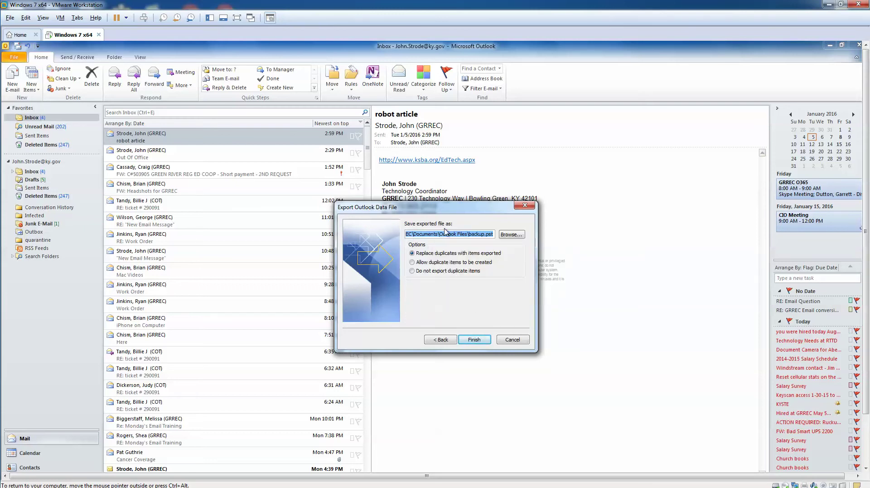
pyautogui.click(511, 235)
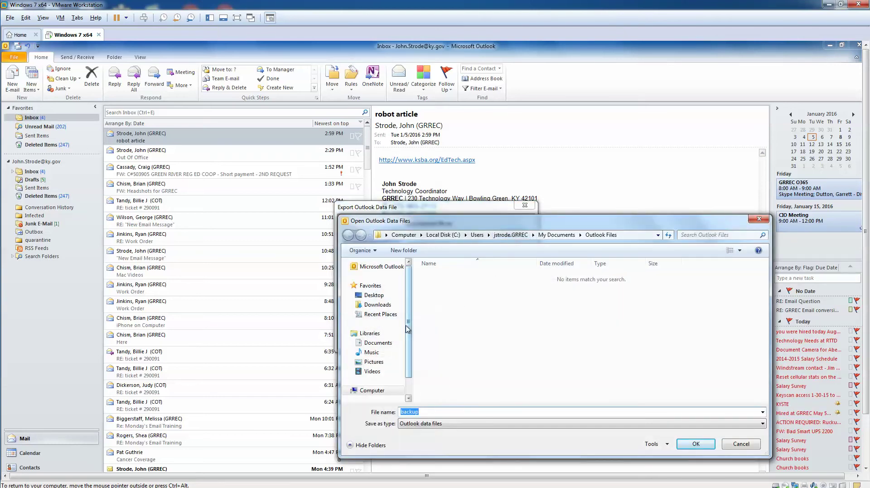
pyautogui.moveTo(409, 337); pyautogui.dragTo(411, 296)
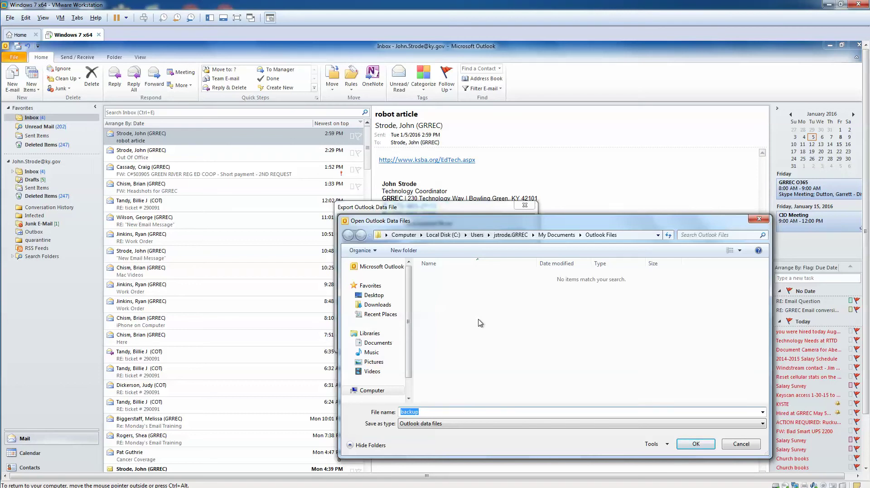
# - Point the save path to backup in the Documents library, not Outlook Files, and confirm
pyautogui.click(374, 343)
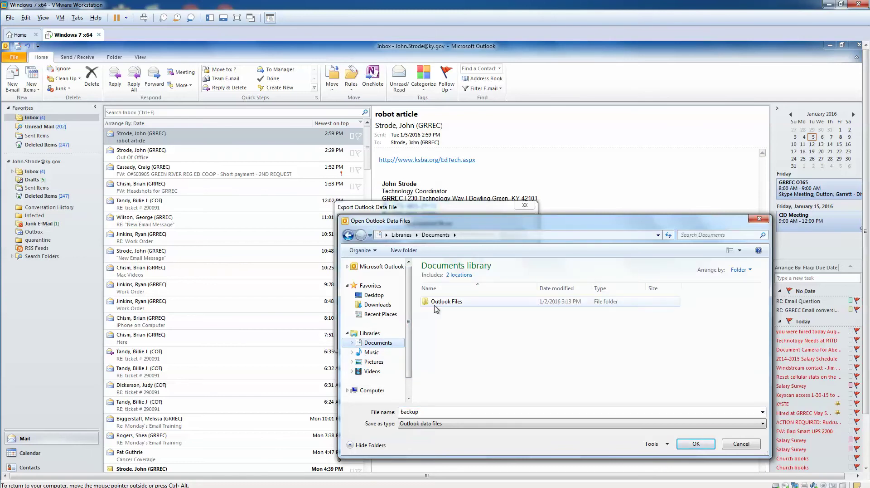
pyautogui.doubleClick(450, 302)
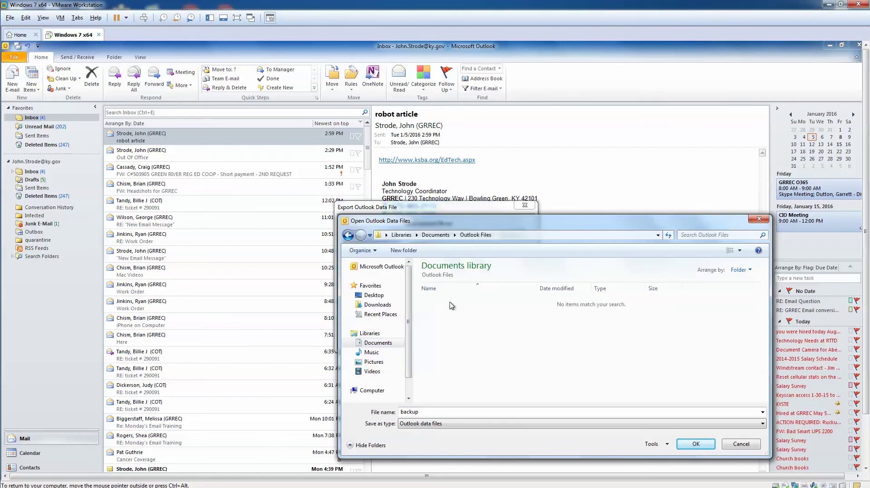
pyautogui.click(424, 426)
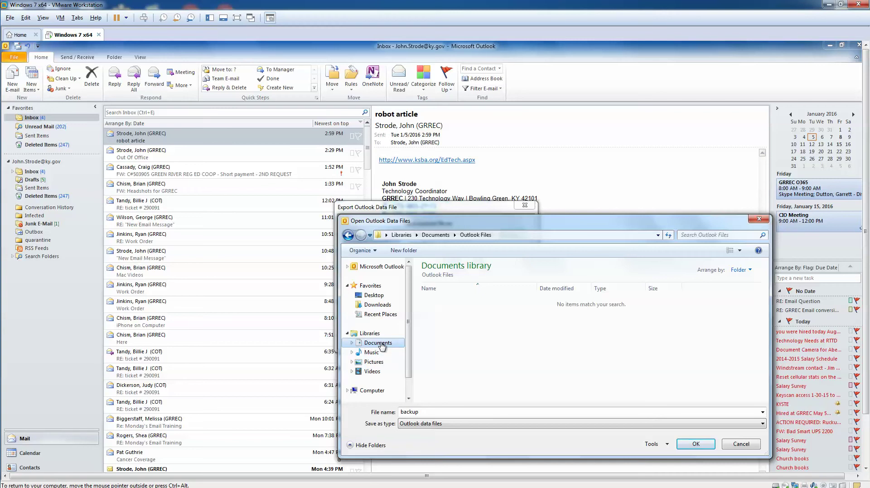
pyautogui.click(381, 345)
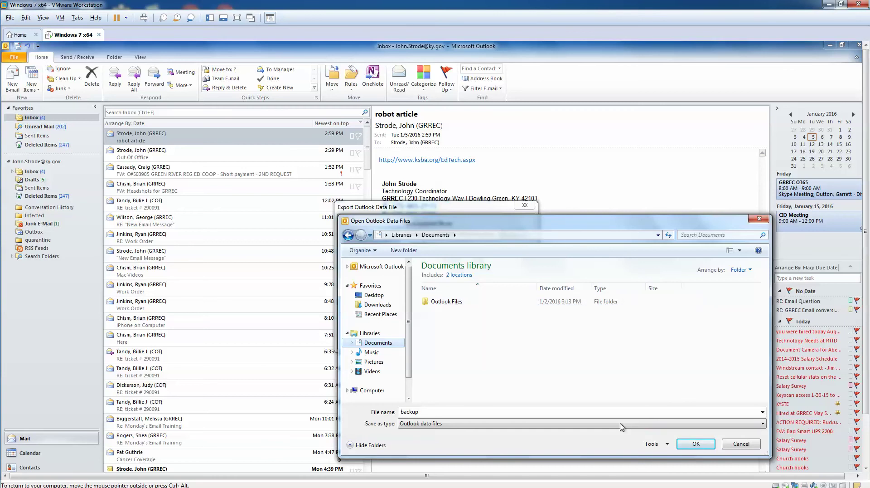
pyautogui.click(684, 443)
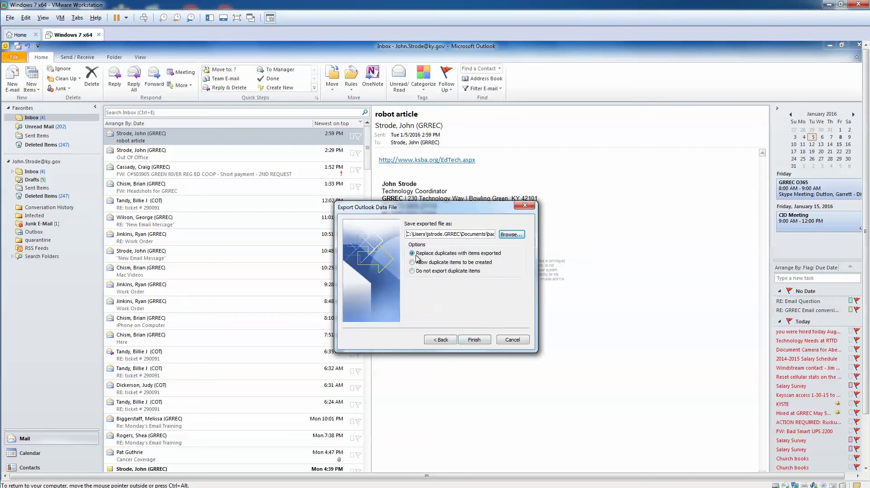
# - Finish exporting the Inbox to backup.pst without a password, then minimize Outlook
pyautogui.click(473, 340)
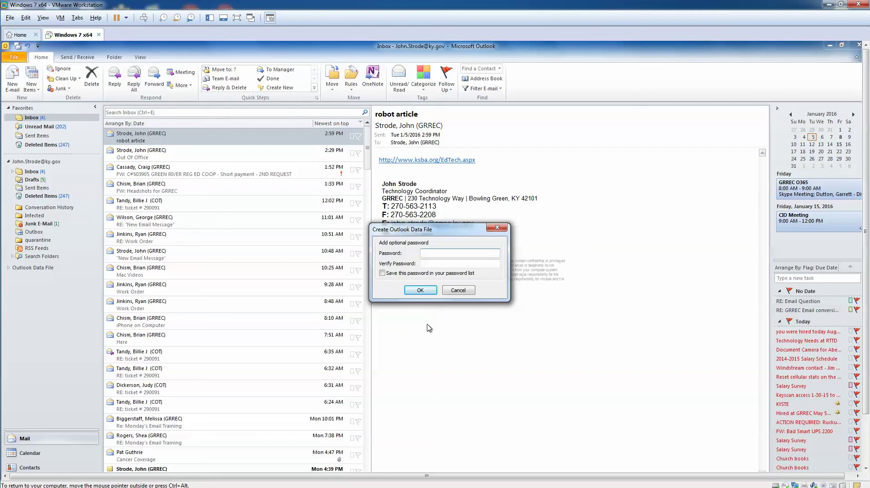
pyautogui.click(420, 291)
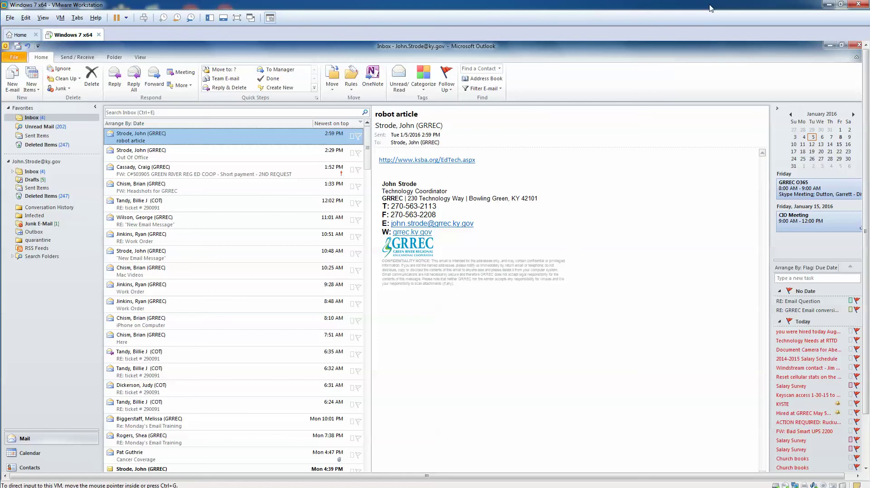
pyautogui.click(830, 47)
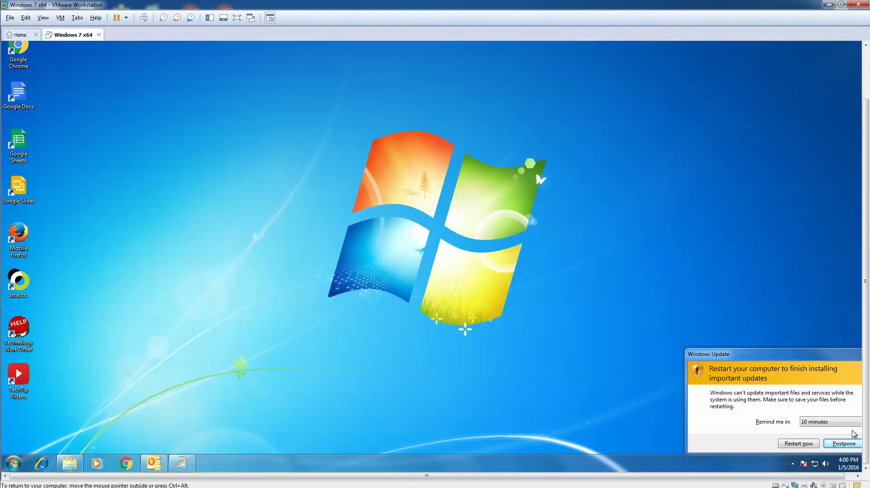
# - Postpone the update restart and inspect the 49,865 KB backup file in Documents
pyautogui.click(844, 443)
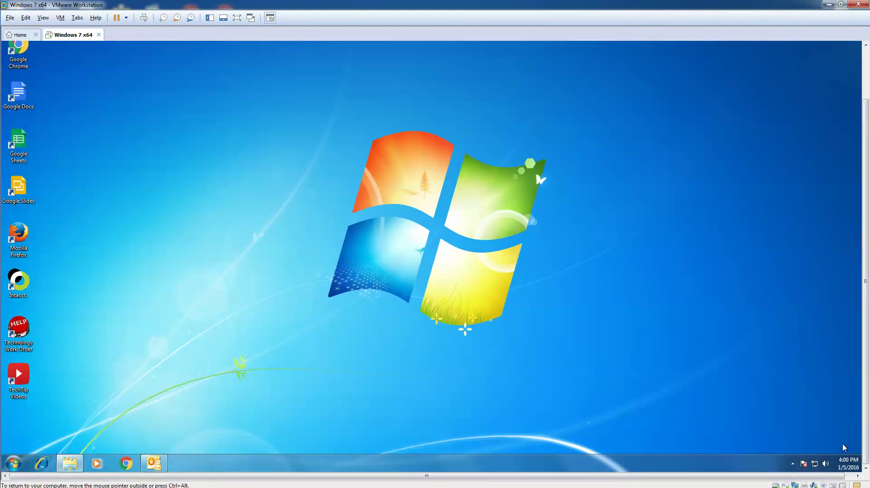
pyautogui.click(14, 463)
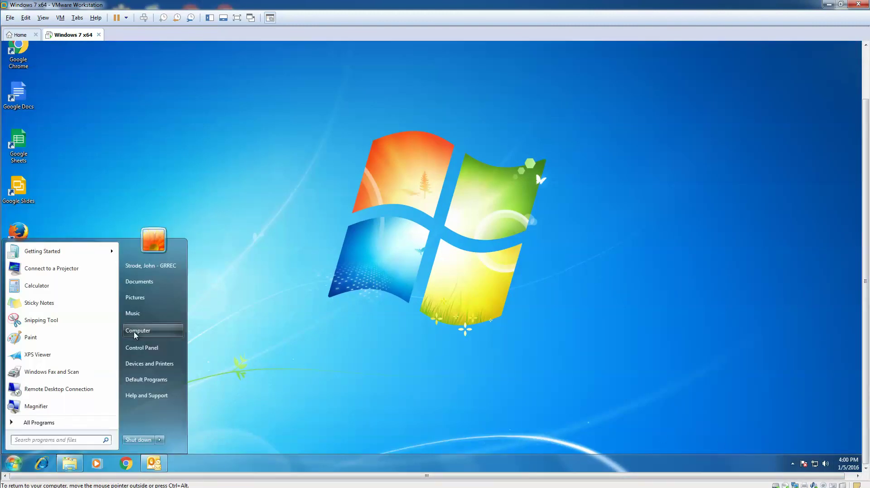
pyautogui.click(140, 282)
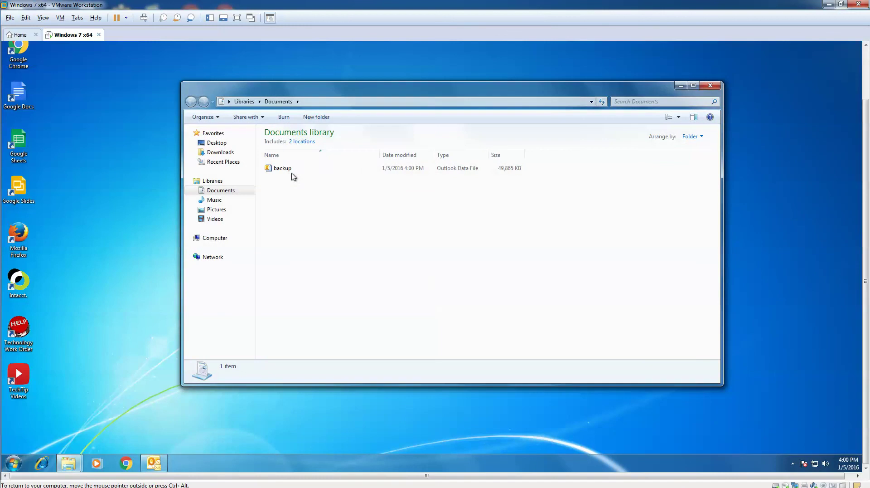
pyautogui.click(290, 175)
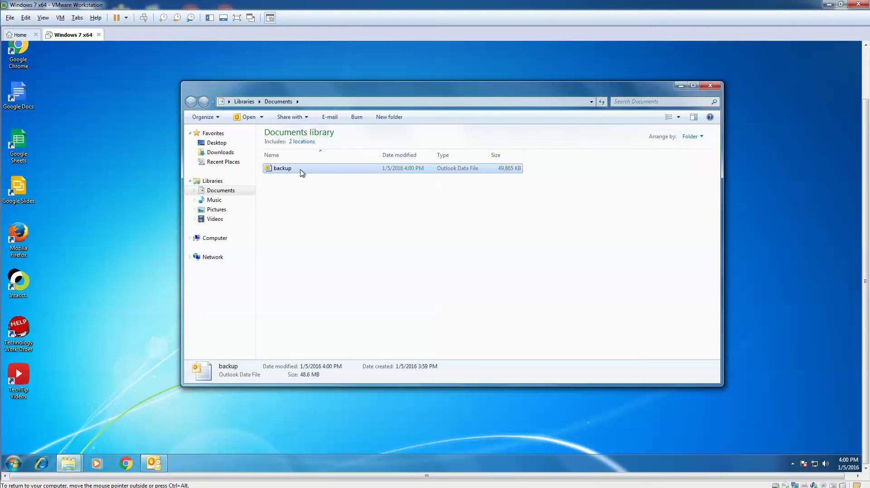
pyautogui.rightClick(301, 172)
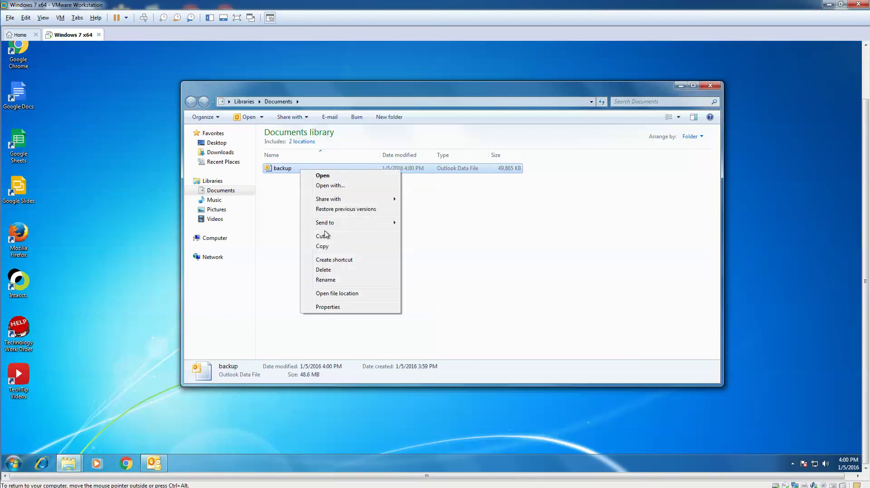
pyautogui.click(279, 204)
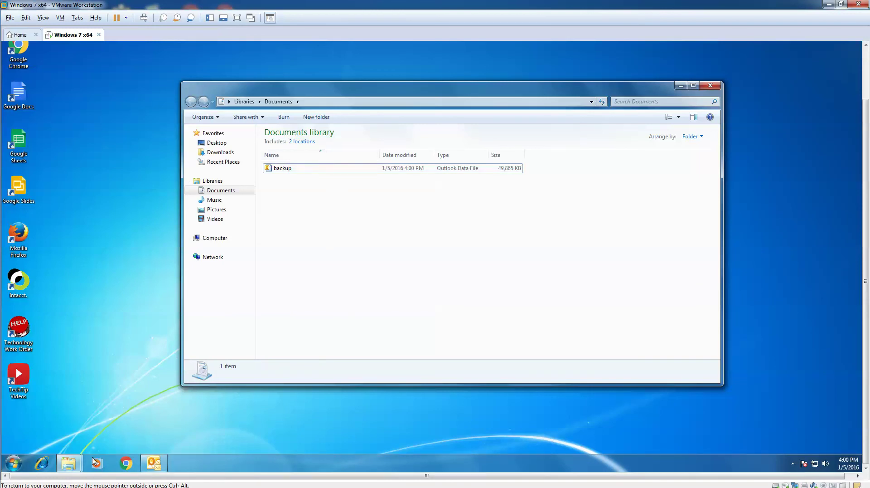
# - Load google.com in a maximized Chrome window and open the Sign in page
pyautogui.click(127, 463)
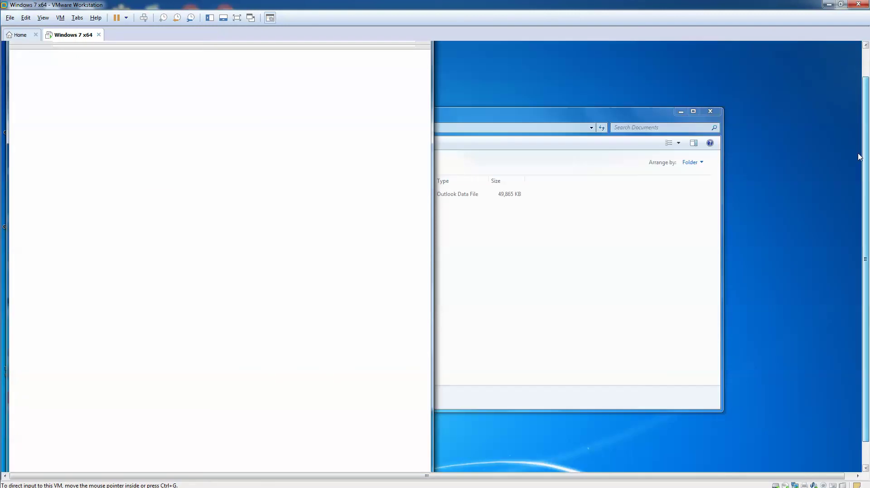
pyautogui.click(146, 78)
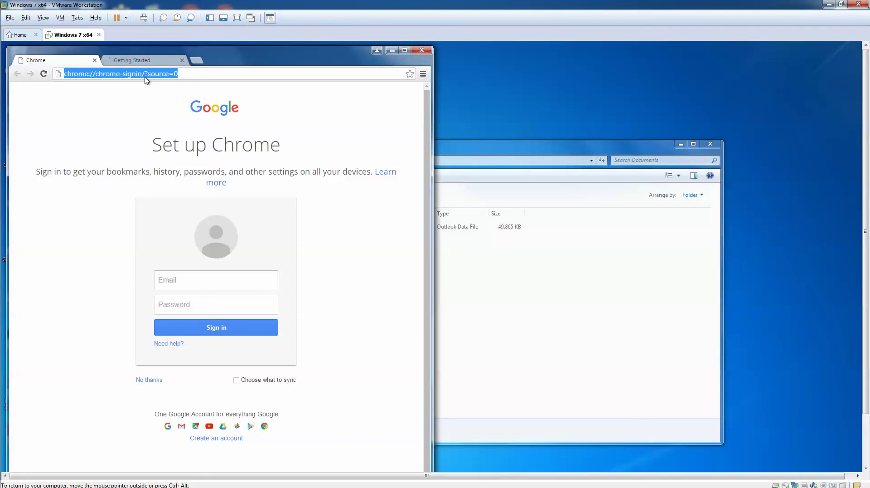
pyautogui.write('john')
pyautogui.press('BackSpace')
pyautogui.press('BackSpace')
pyautogui.press('BackSpace')
pyautogui.press('BackSpace')
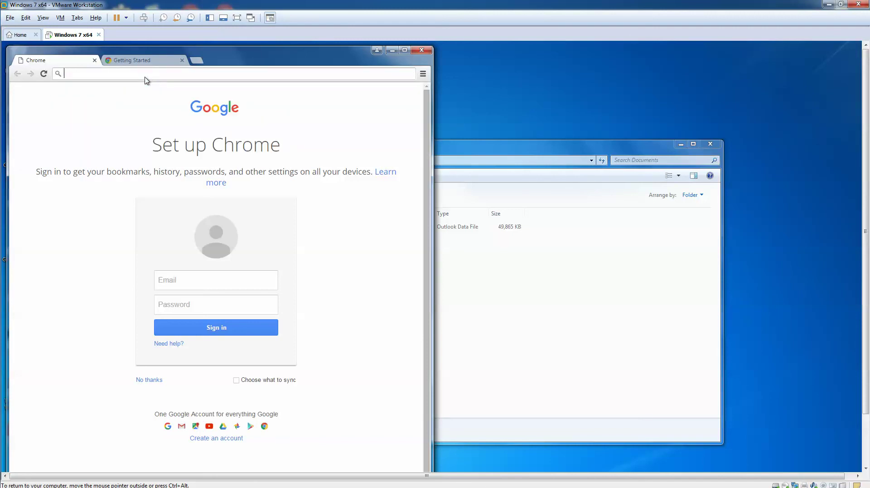
pyautogui.write('google.com')
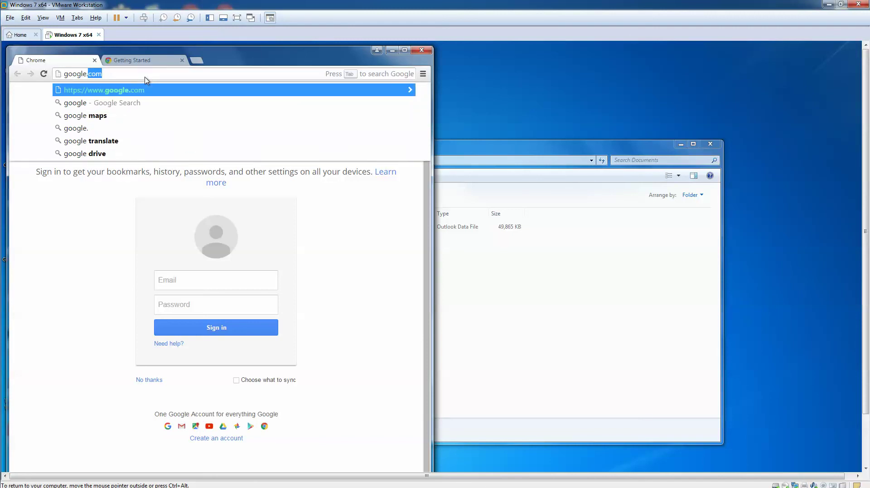
pyautogui.press('Return')
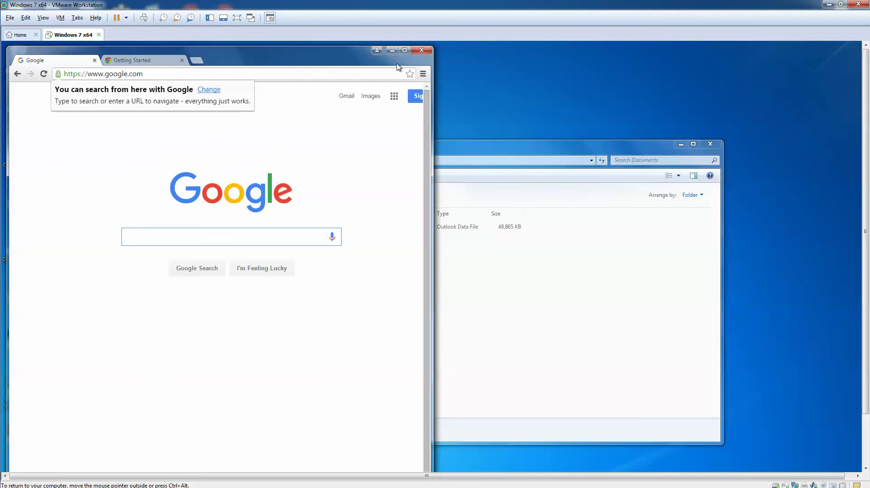
pyautogui.click(404, 50)
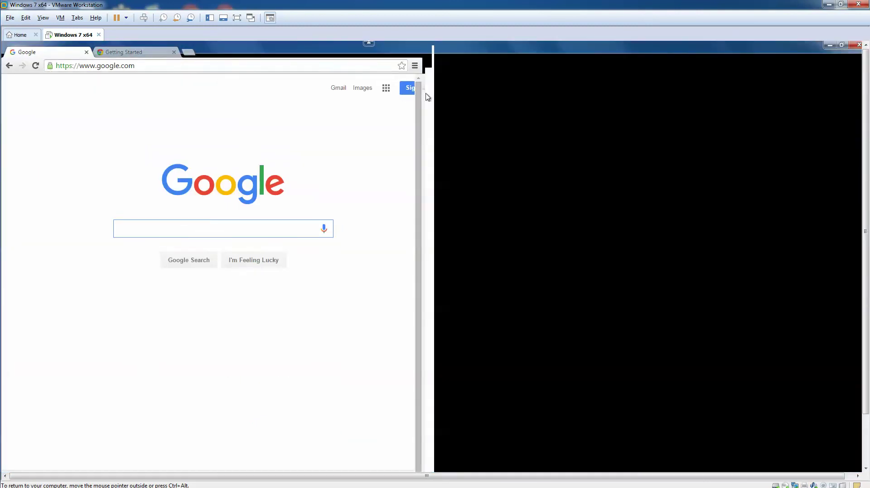
pyautogui.click(851, 82)
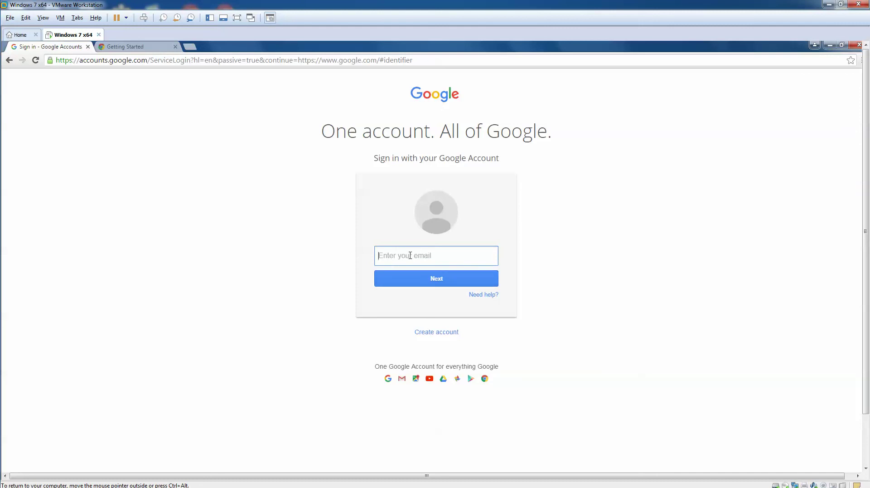
# - Sign in with the account email and password, decline saving the password, and show Google apps
pyautogui.press('Return')
pyautogui.write('••••')
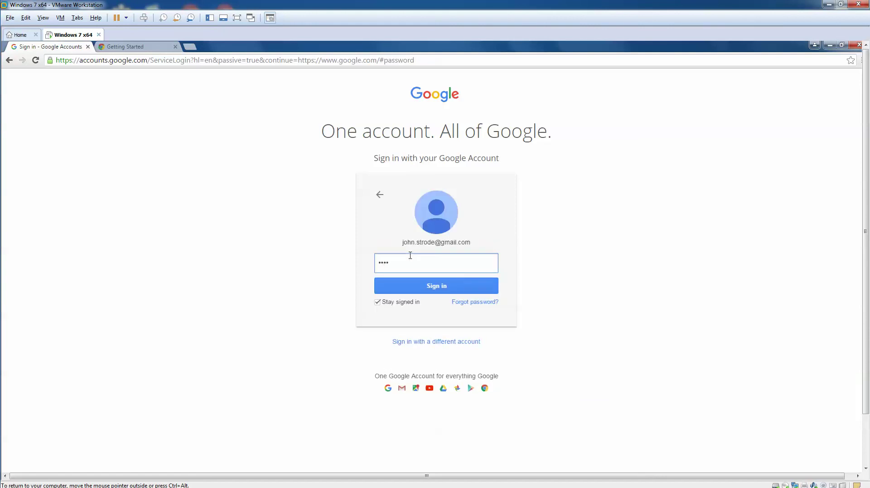
pyautogui.write('•••••••••')
pyautogui.click(423, 287)
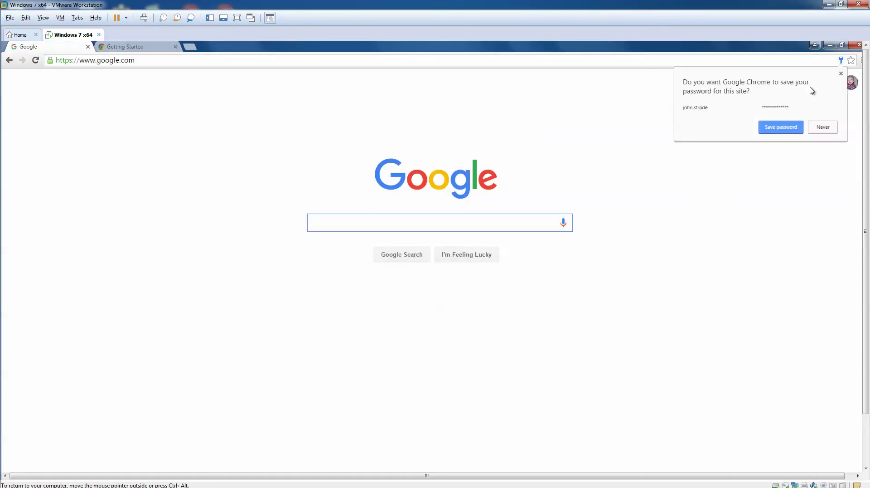
pyautogui.click(820, 128)
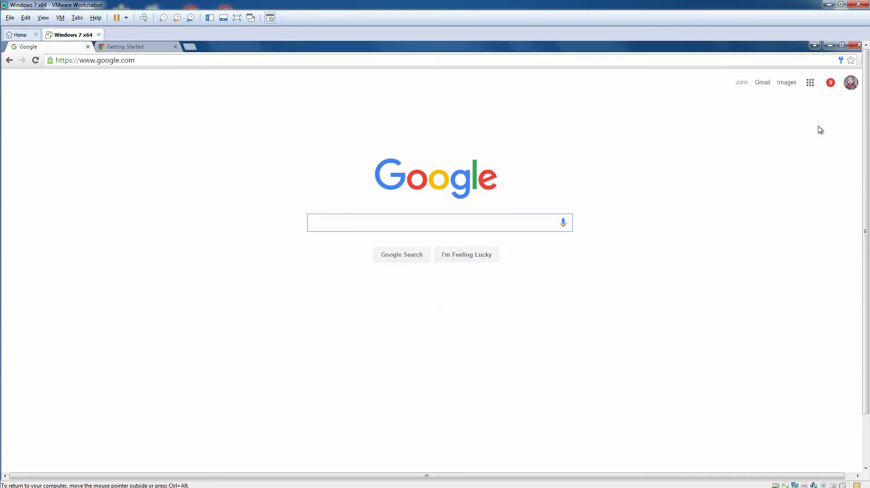
pyautogui.click(811, 85)
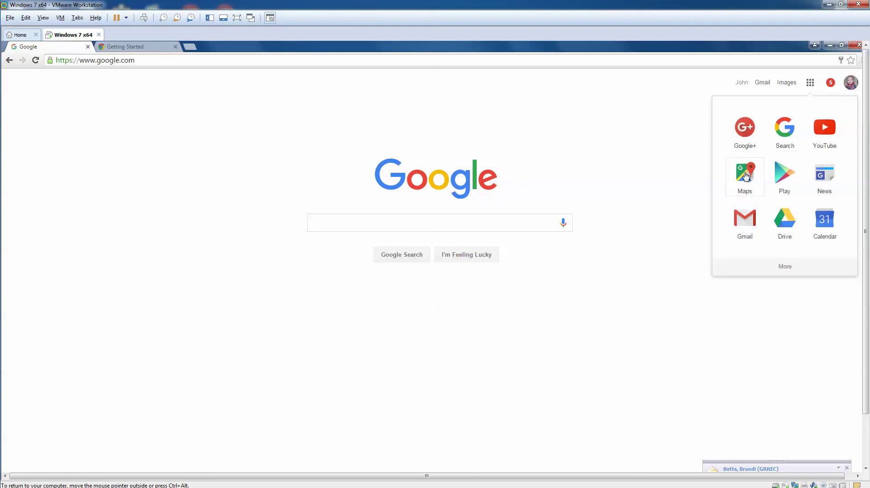
# - Open Google Drive and upload the backup file from Documents via Upload files
pyautogui.click(784, 218)
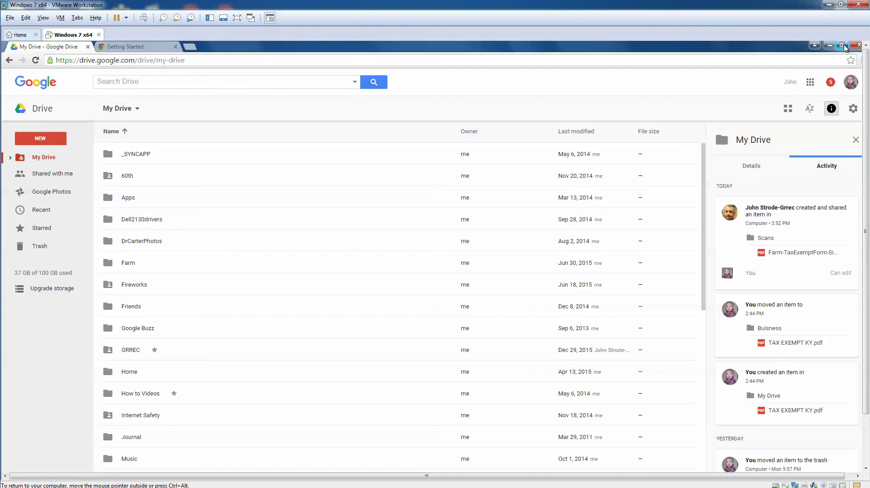
pyautogui.click(131, 112)
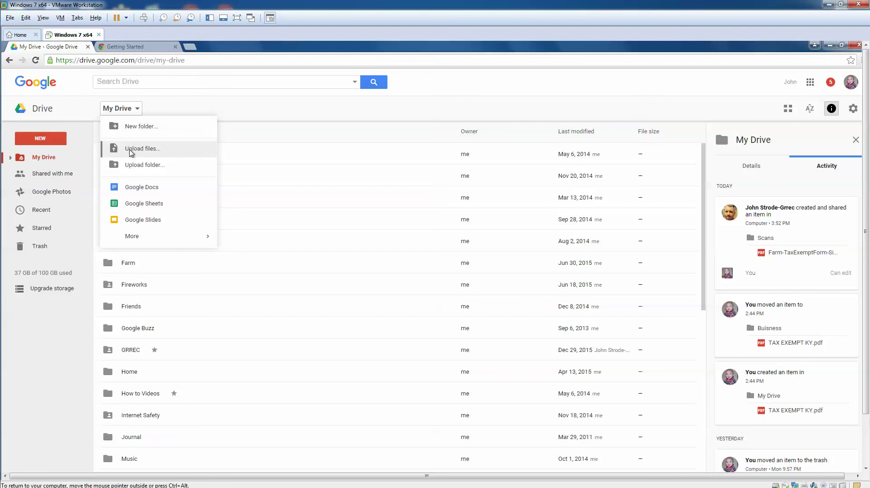
pyautogui.click(131, 151)
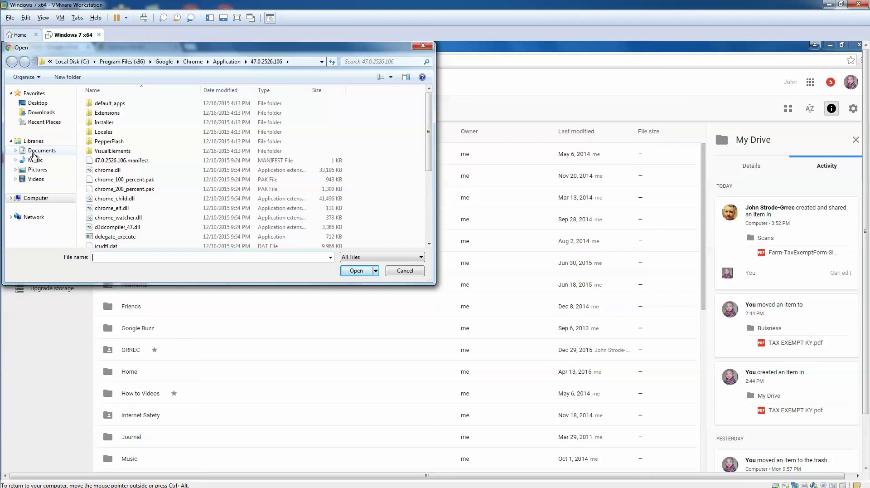
pyautogui.click(40, 150)
pyautogui.click(132, 130)
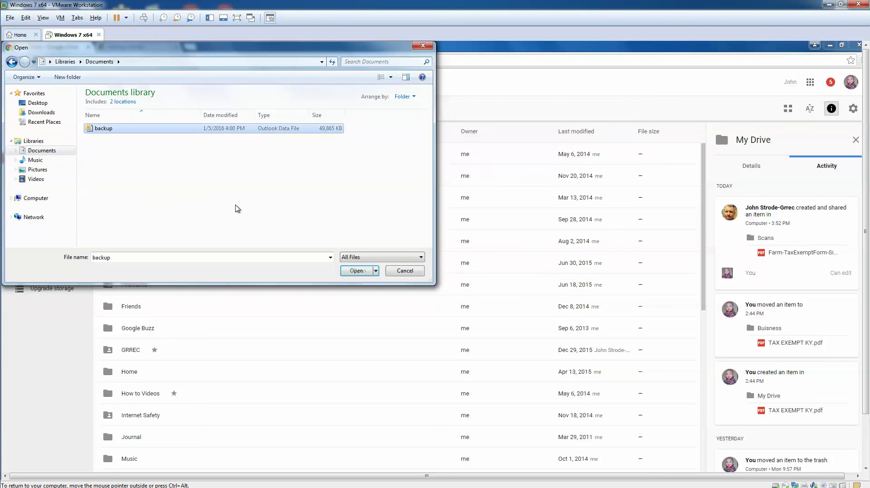
pyautogui.click(356, 271)
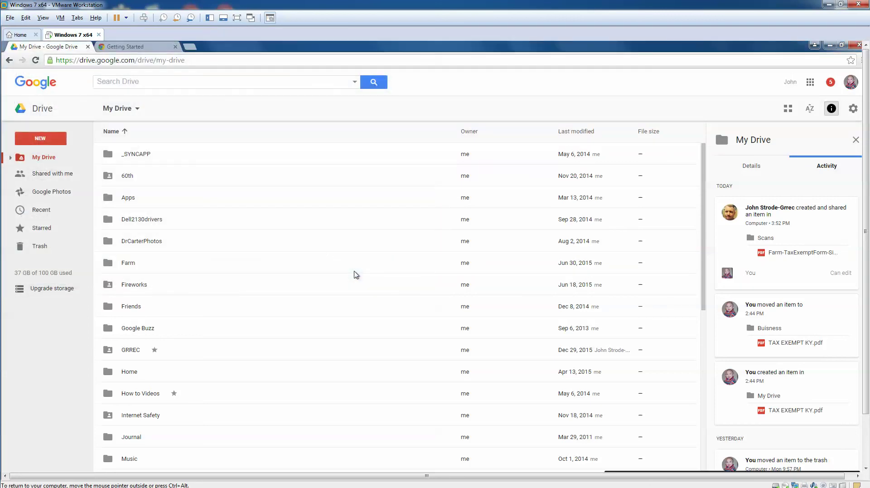